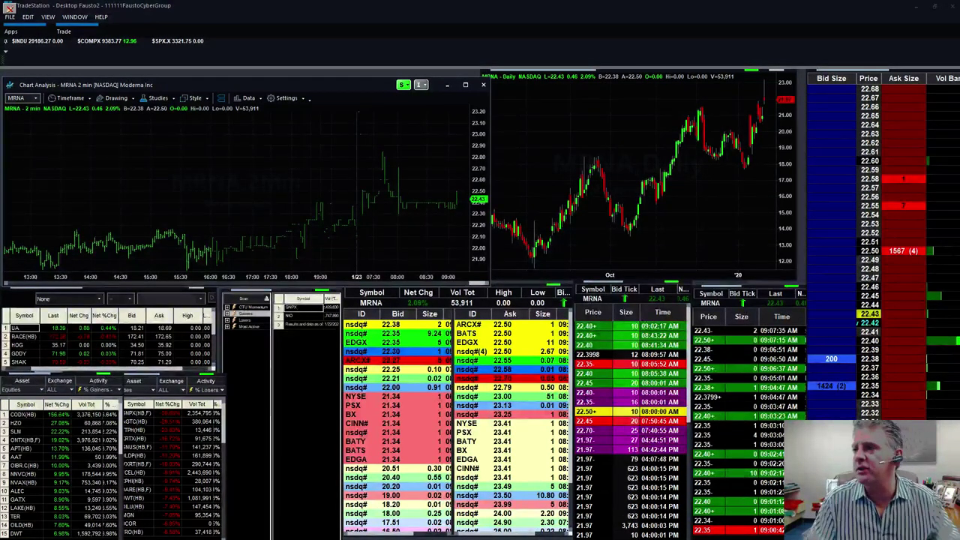
click(22, 336)
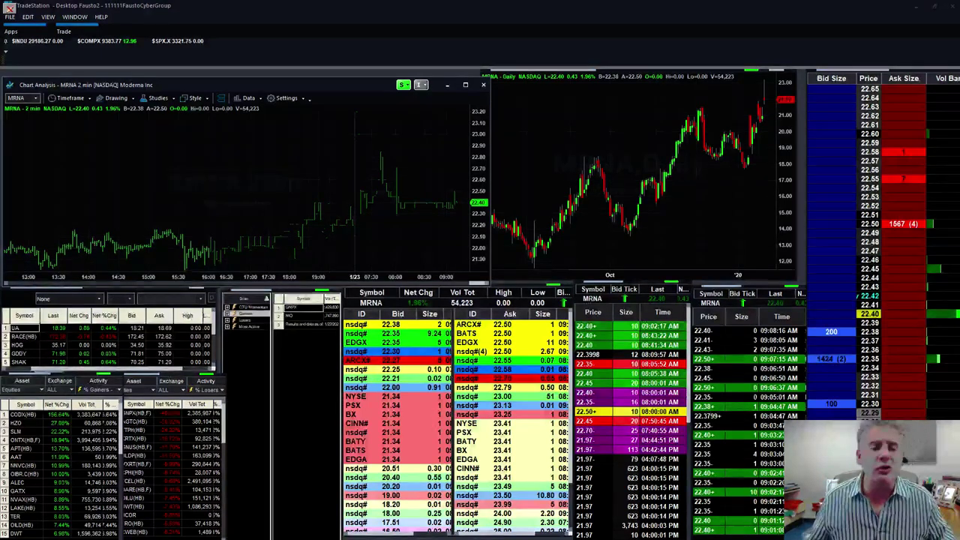
click(22, 336)
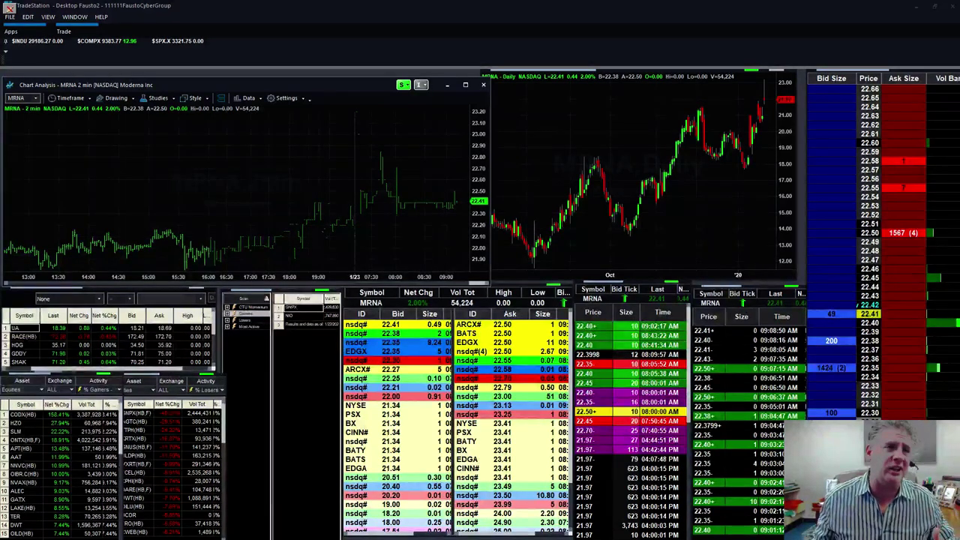
click(23, 336)
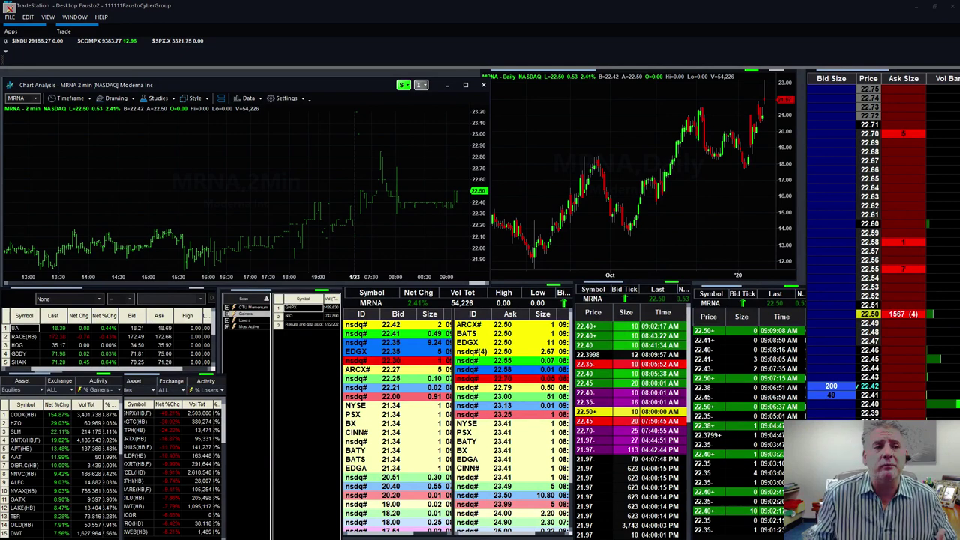
click(23, 336)
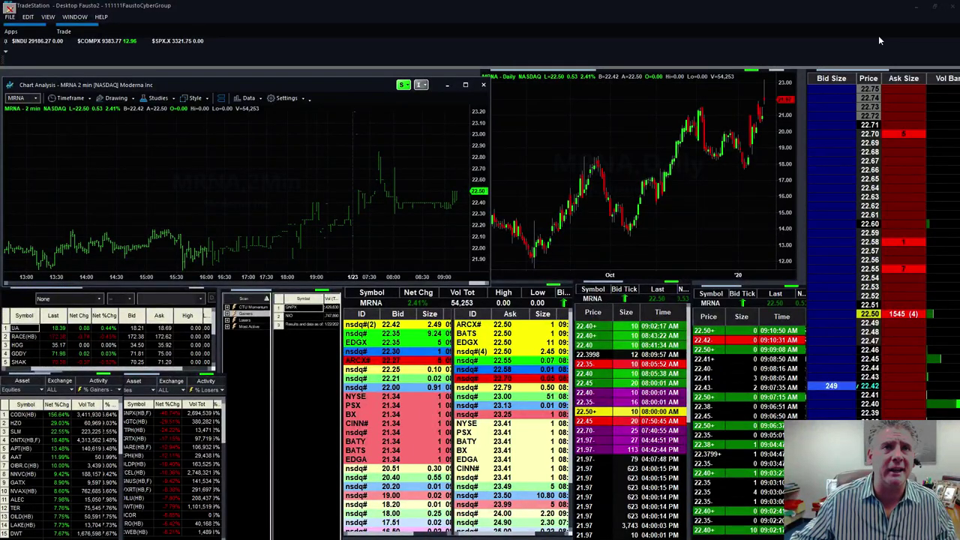
Load the symbol LAKE into the 2-minute chart and its linked windows.
click(307, 216)
text(ka)
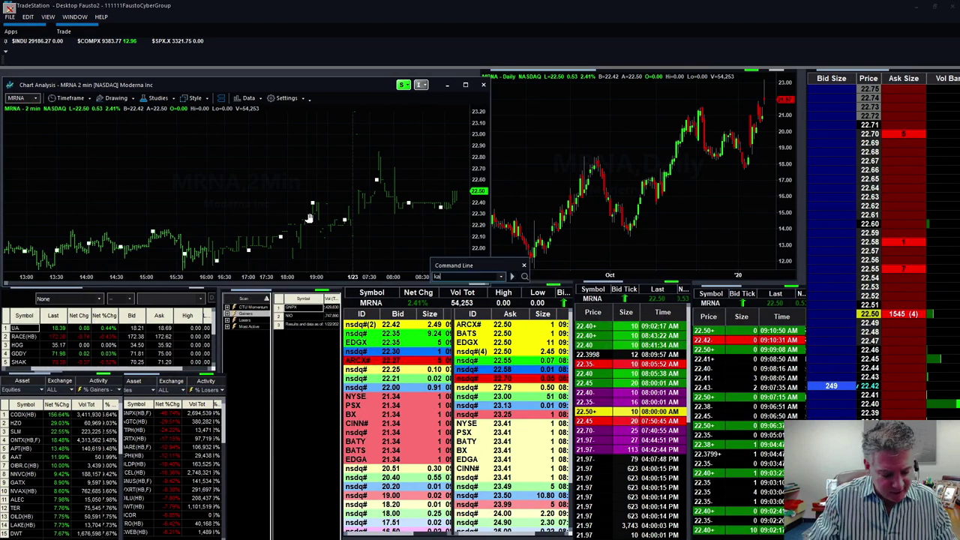
key(BackSpace)
key(BackSpace)
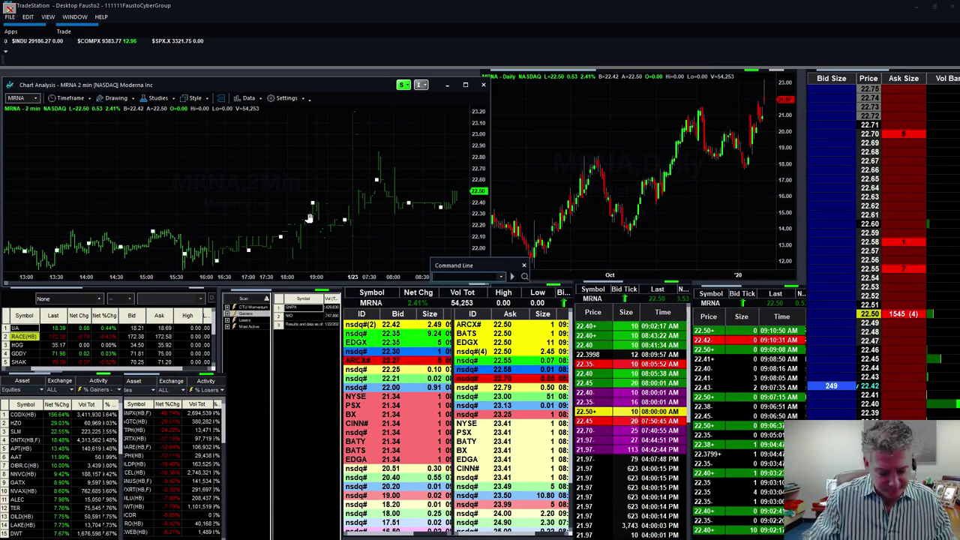
text(LAKE)
key(Return)
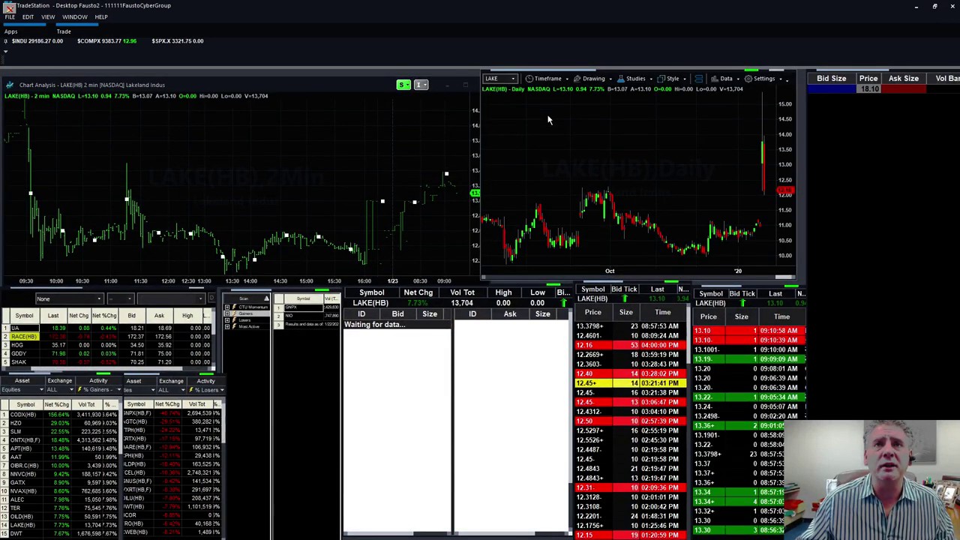
View LAKE's daily chart on the Monthly timeframe and return it to Daily.
click(549, 79)
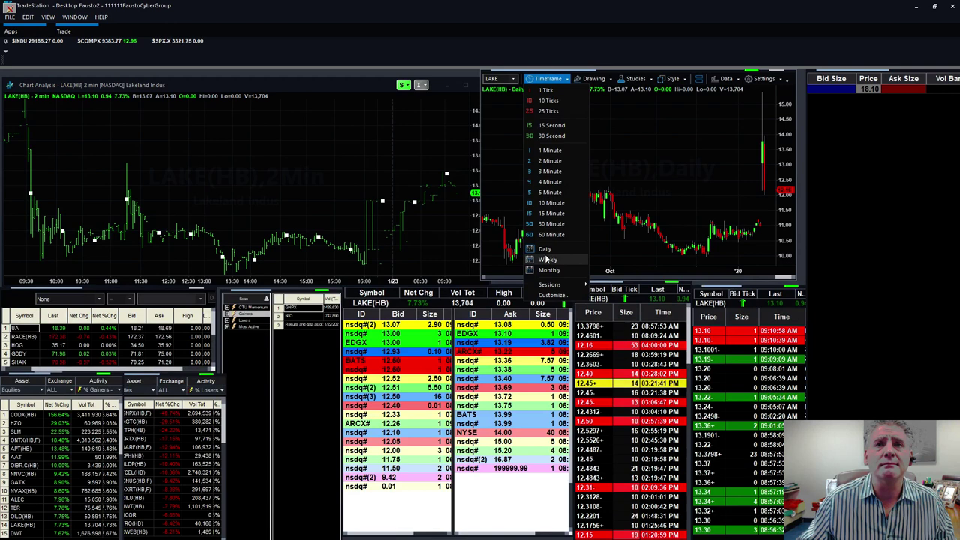
click(542, 271)
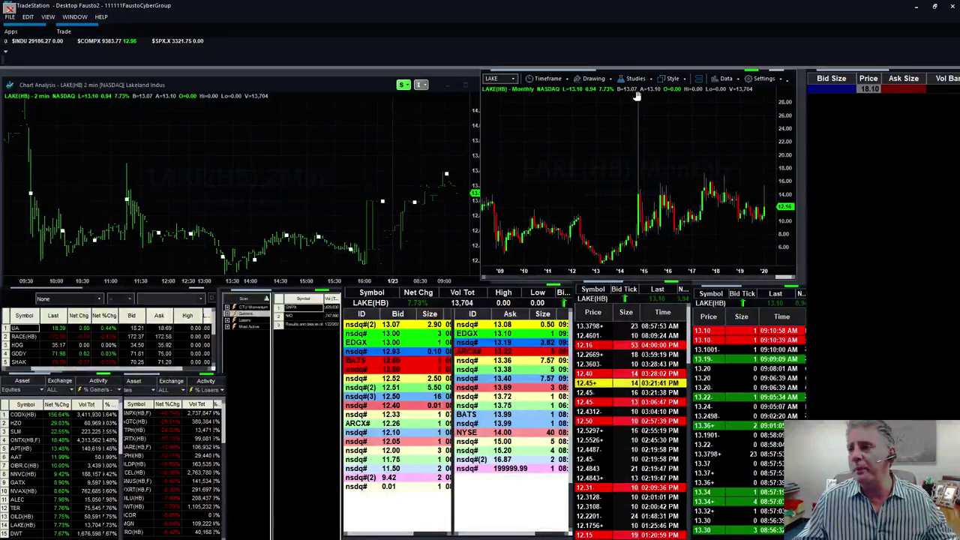
click(547, 80)
click(545, 248)
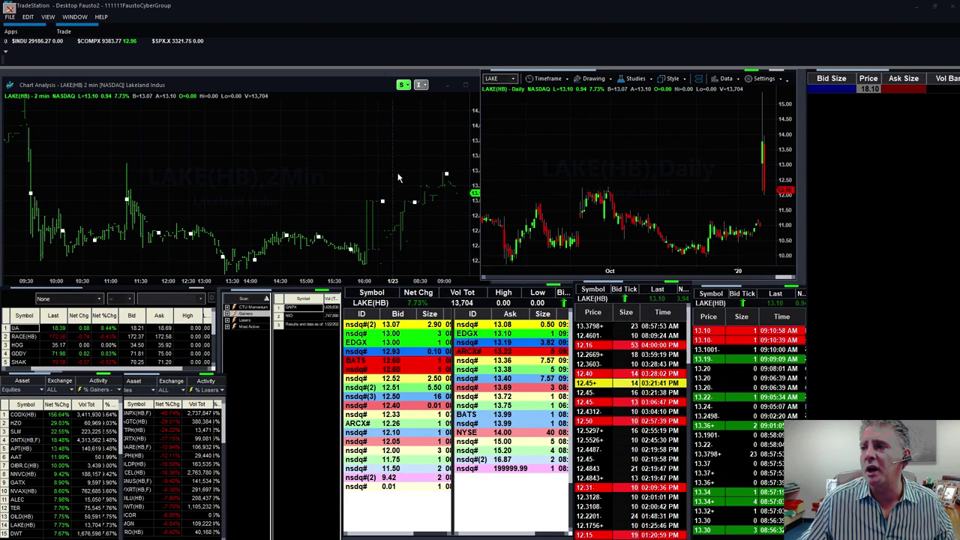
Load the symbol TRIL into the linked charts and set its intraday chart to the 4 Minute timeframe.
click(270, 187)
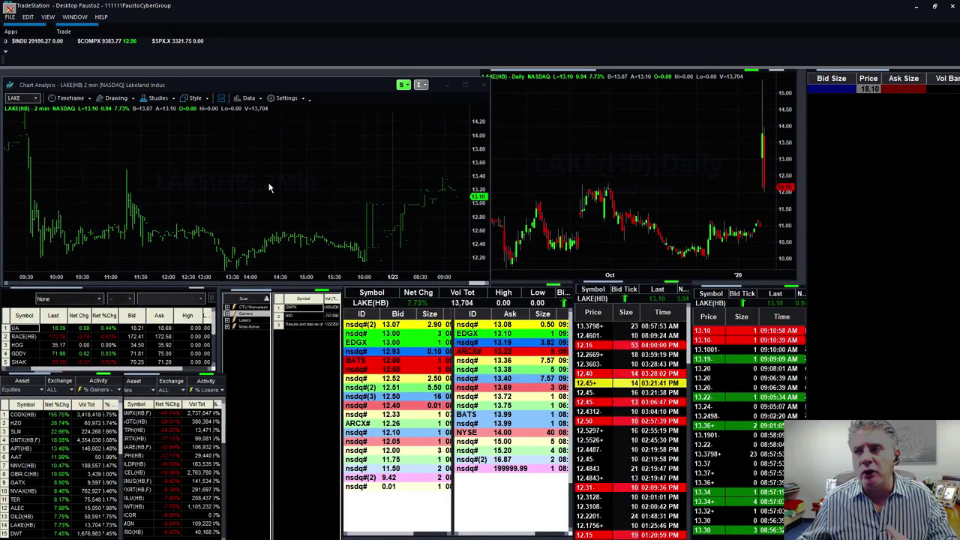
text(TRIL)
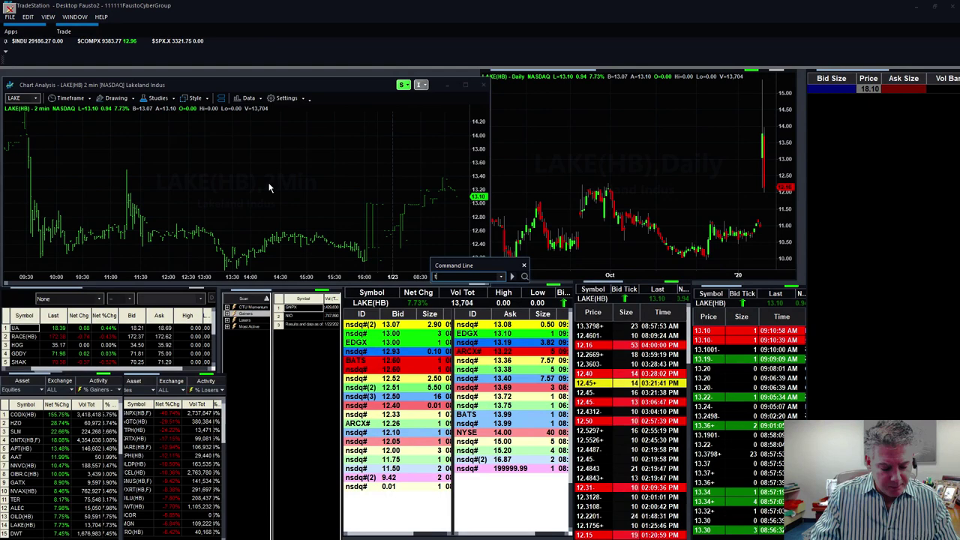
key(Return)
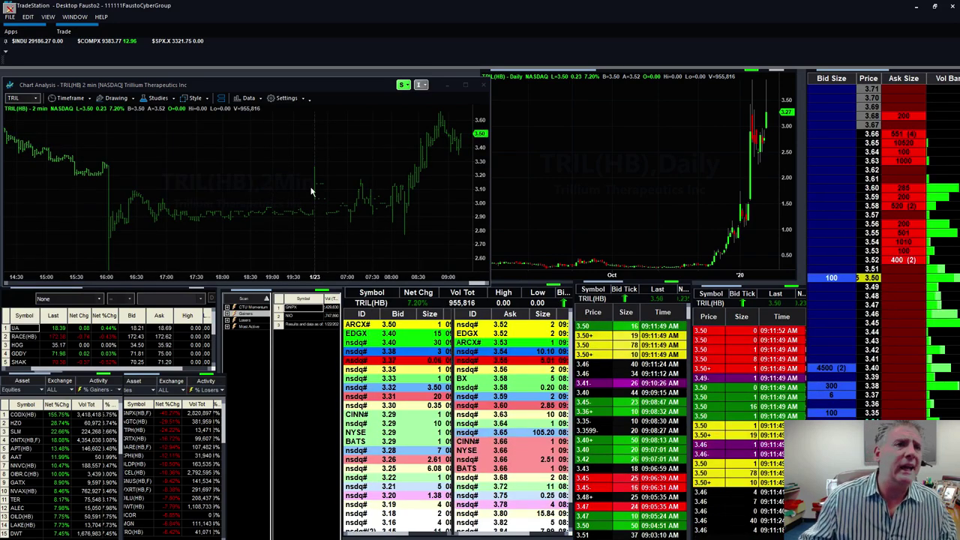
click(81, 99)
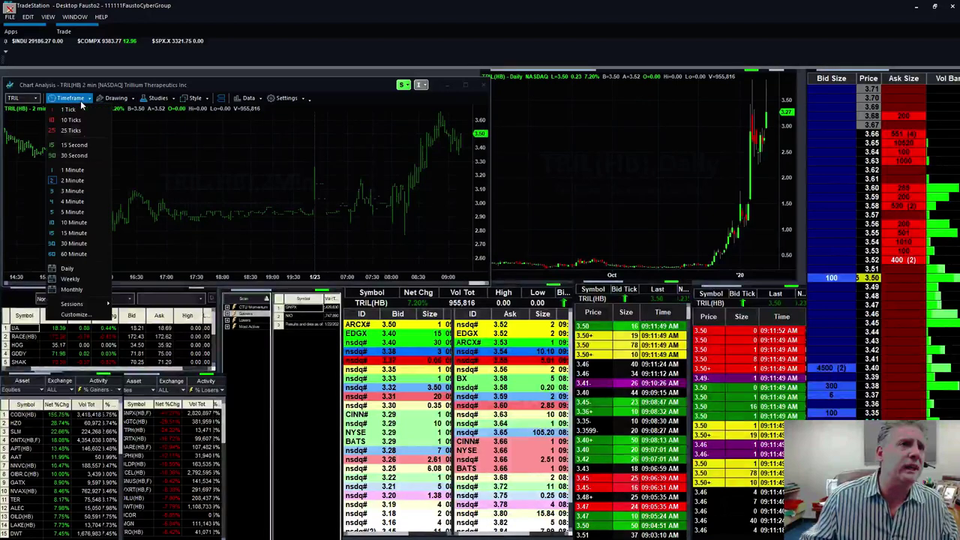
click(79, 201)
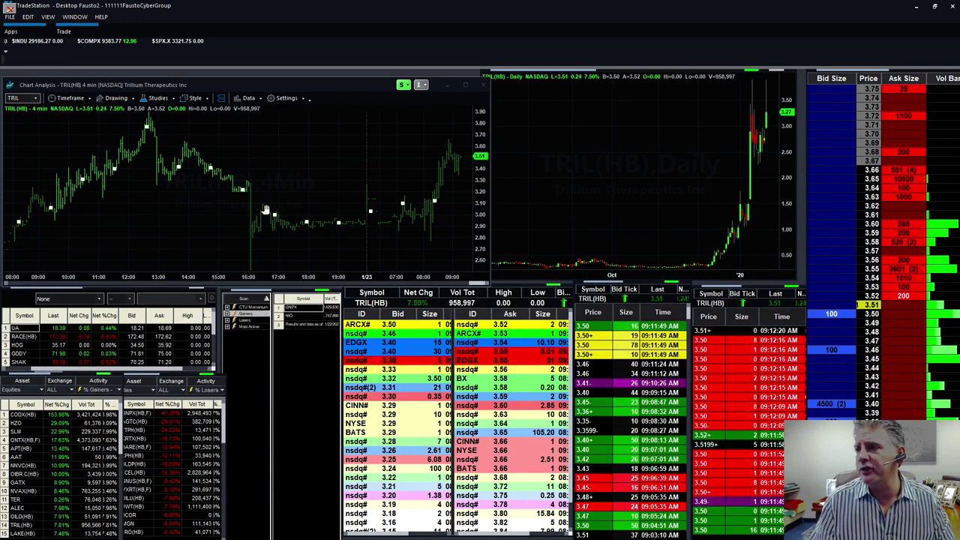
Load the symbol NIO into the linked charts and set its intraday chart to the 10 Minute timeframe.
text(NIO)
key(Return)
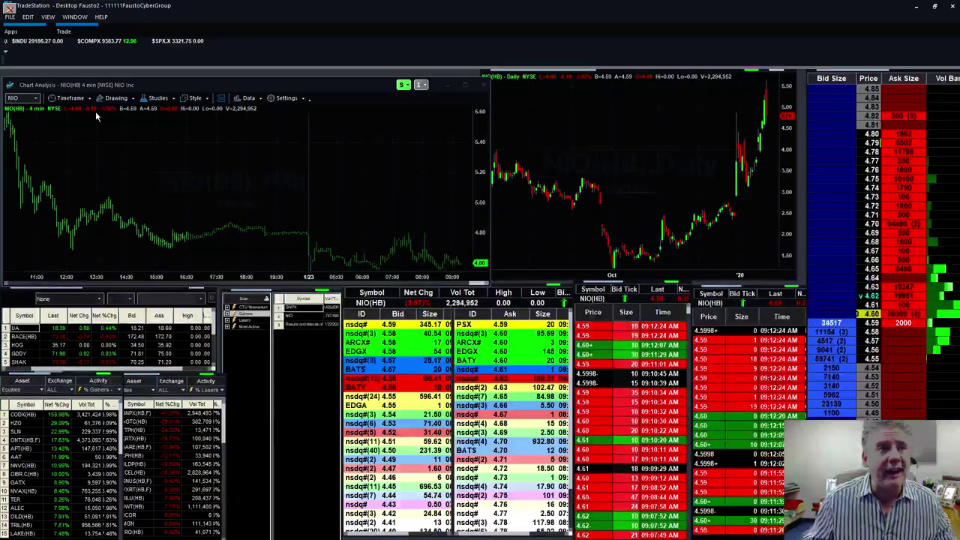
click(78, 99)
click(72, 222)
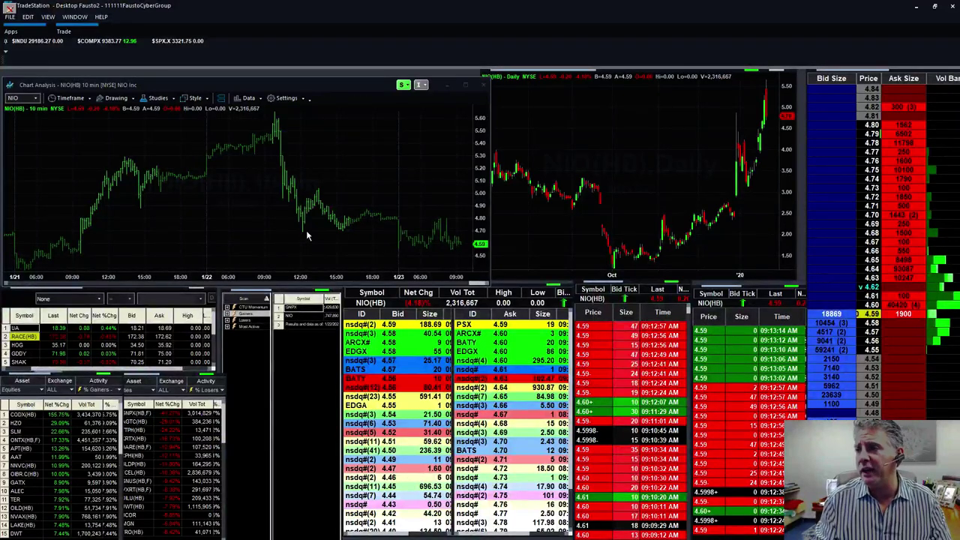
Bring up the symbol LK in the linked charts, followed by SPCE.
text(LK)
key(Return)
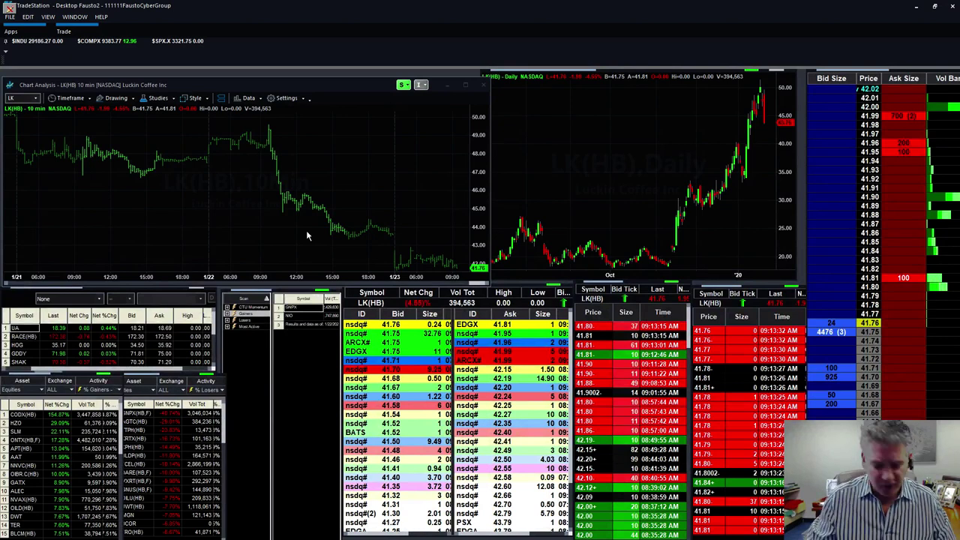
text(spc)
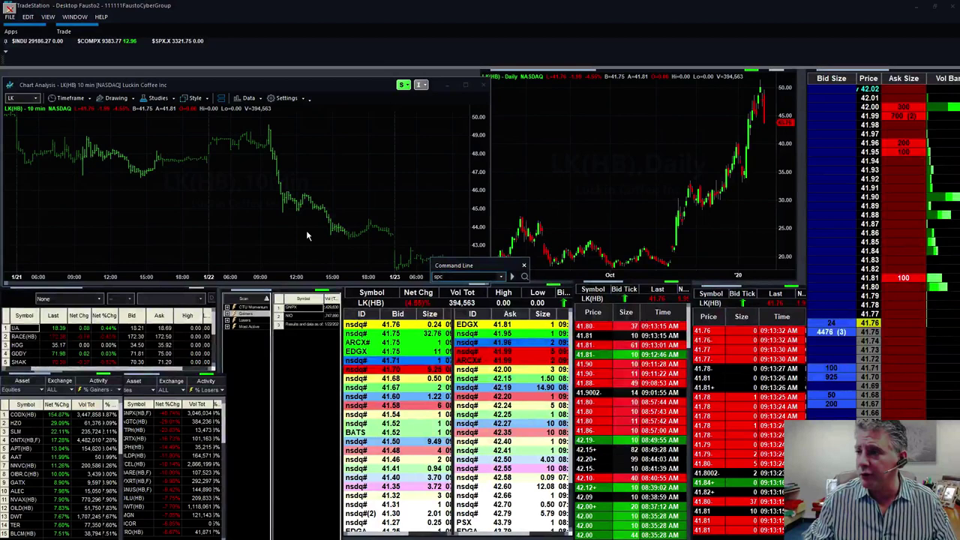
text(e)
key(Return)
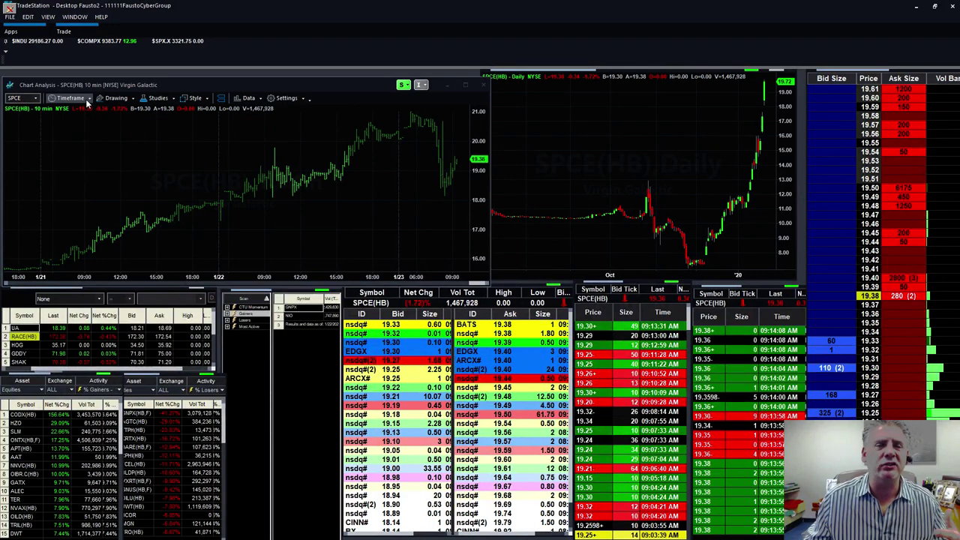
Set the SPCE intraday chart to the 2 Minute timeframe and switch the linked charts to CODX.
click(87, 100)
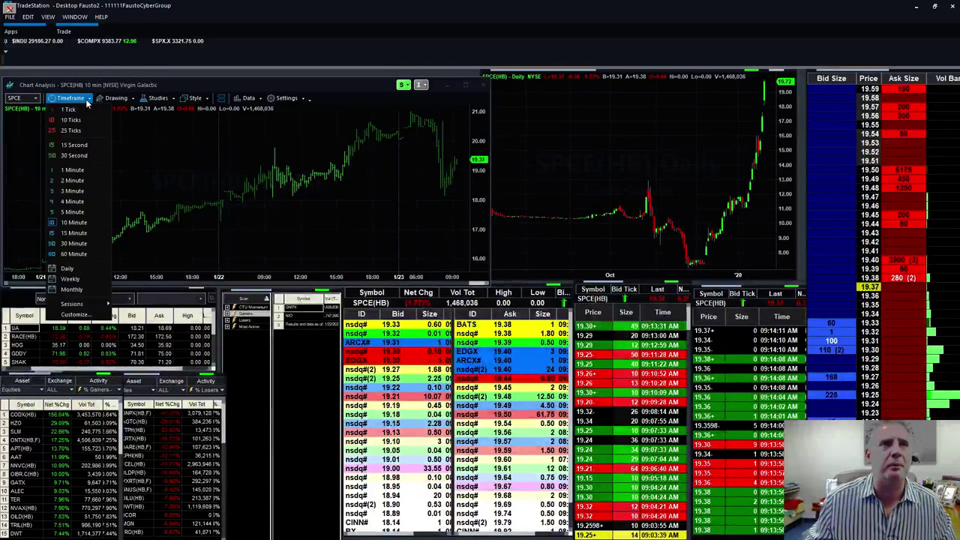
click(76, 182)
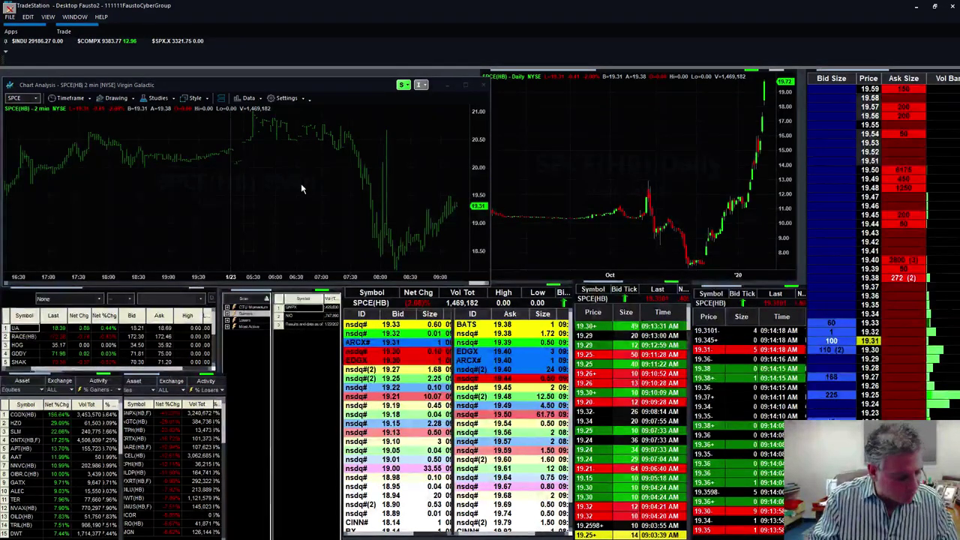
text(CODX)
key(Return)
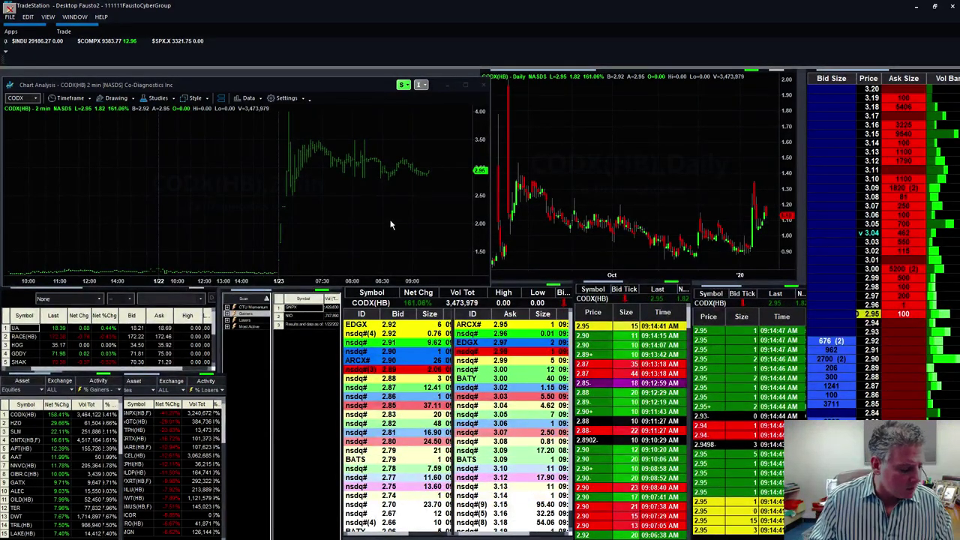
Bring up the symbol SLM in the linked charts, followed by LPTX.
text(a)
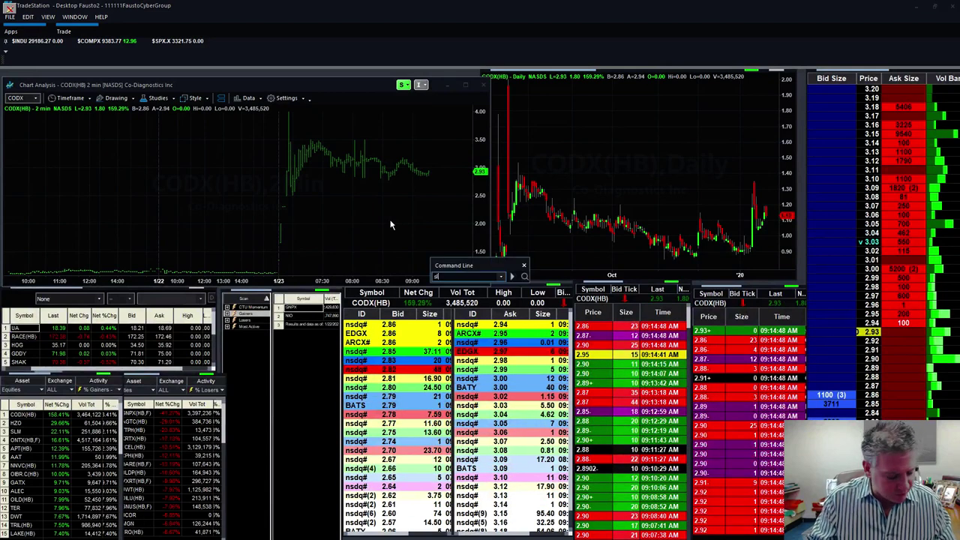
text(lm)
key(Return)
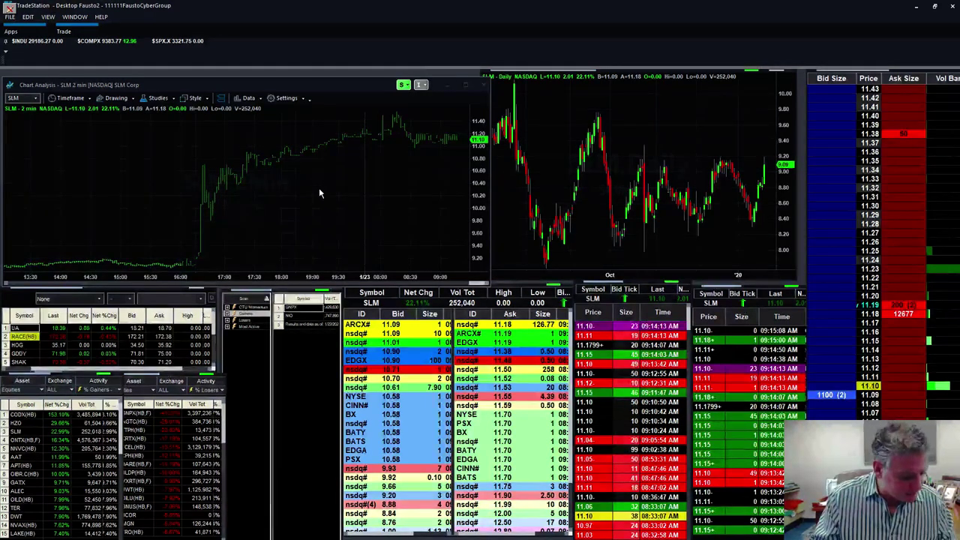
text(lo)
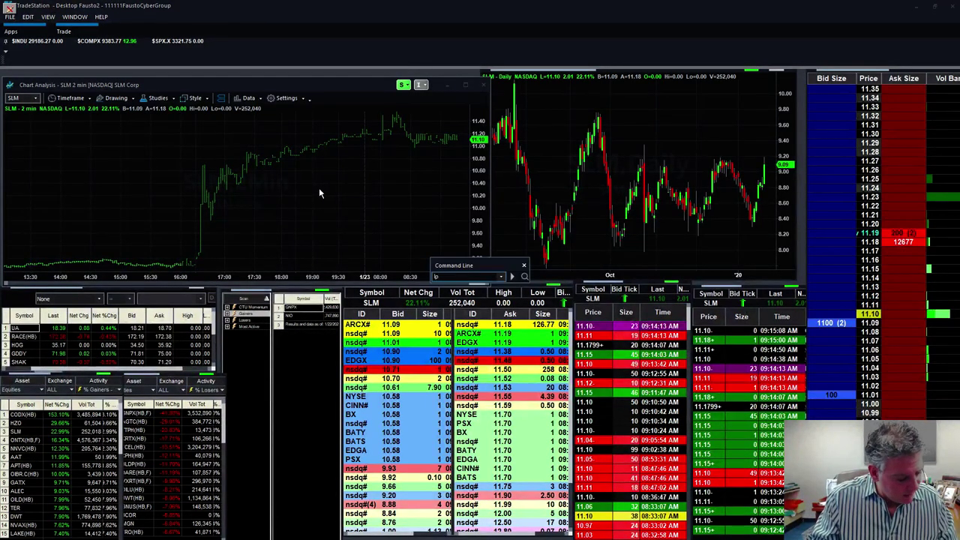
text(tx)
key(Return)
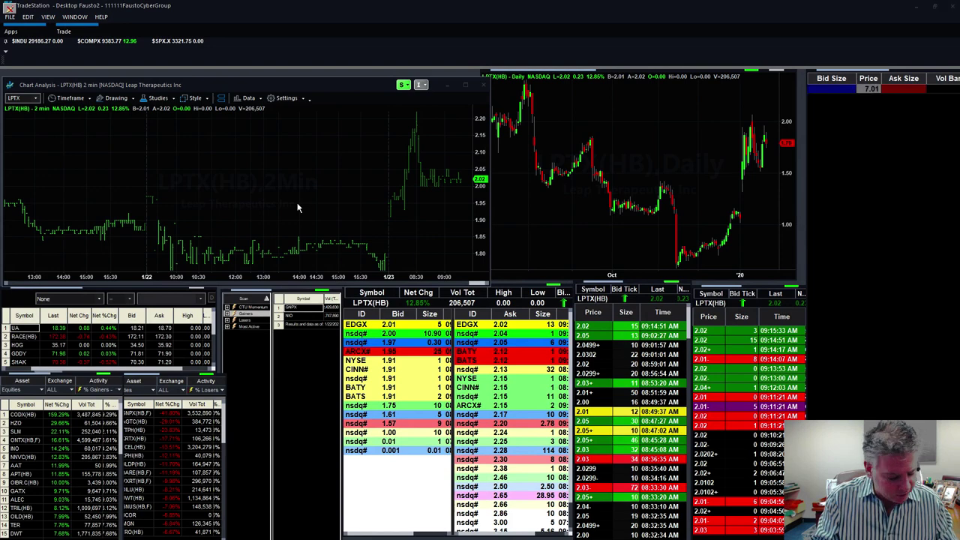
Bring up the symbol GNPX in the linked charts, followed by APT.
text(gnp)
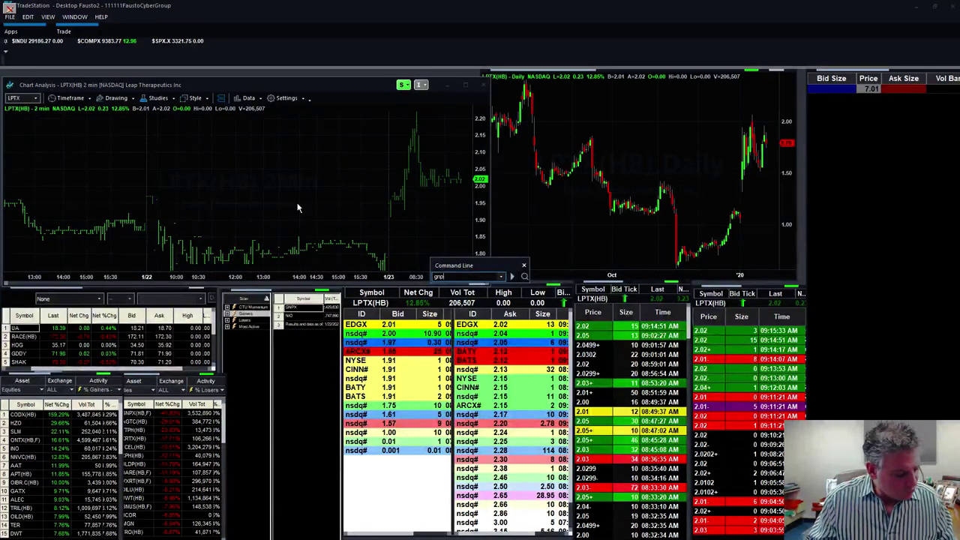
text(x)
key(Return)
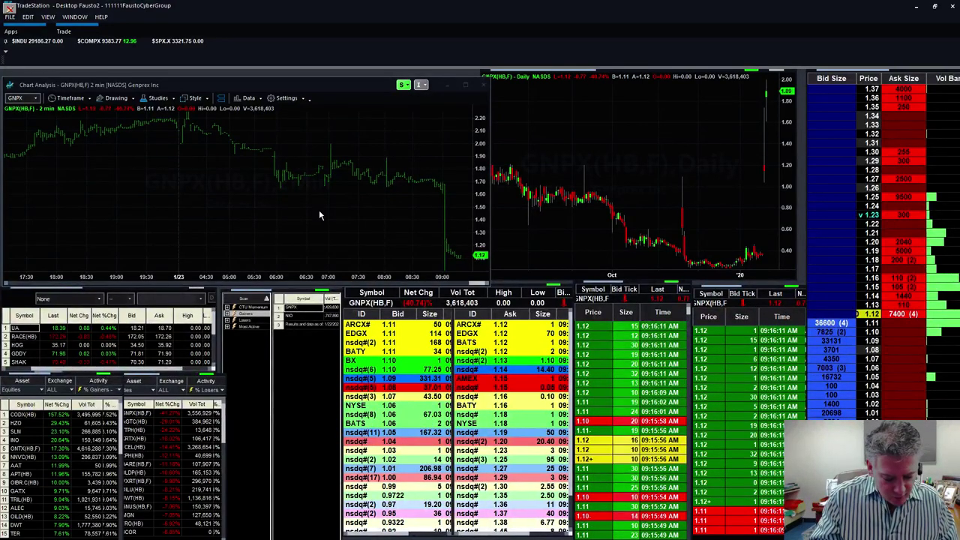
text(apt)
key(Return)
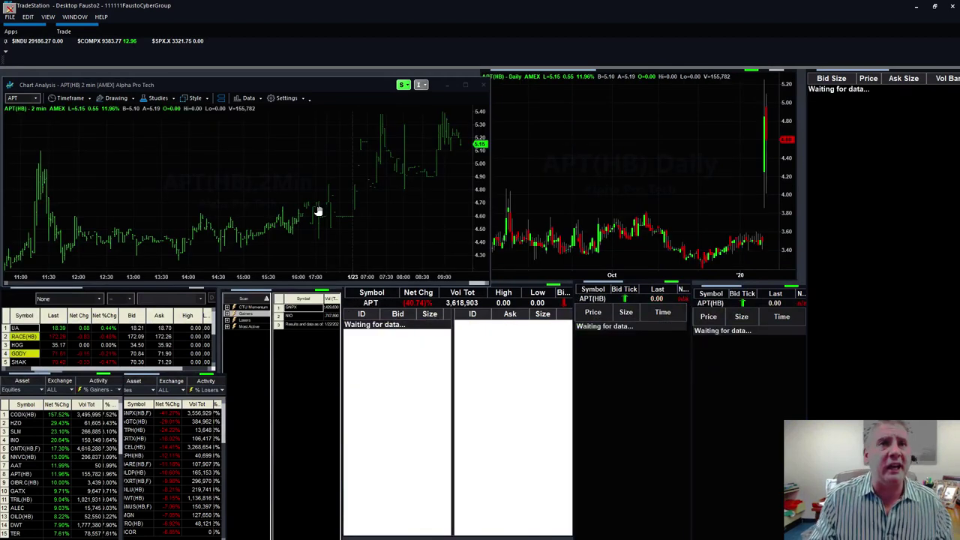